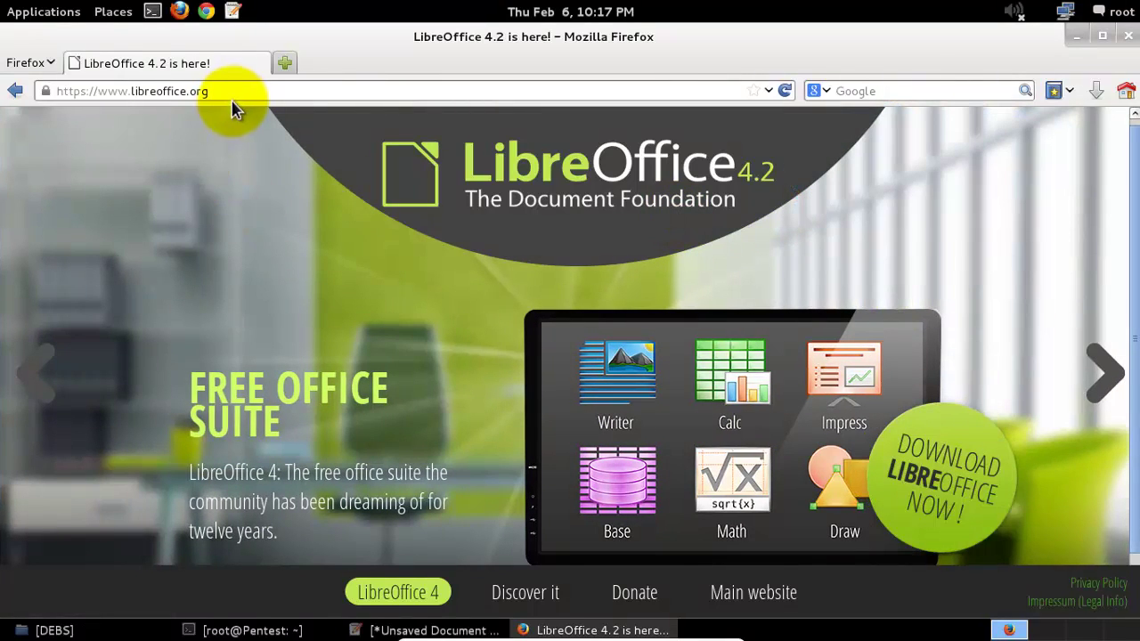
Switch to the file manager and view the downloaded LibreOffice 4.2.0 archives in the Downloads folder.
{"action": "left_click", "coordinate": [246, 94]}
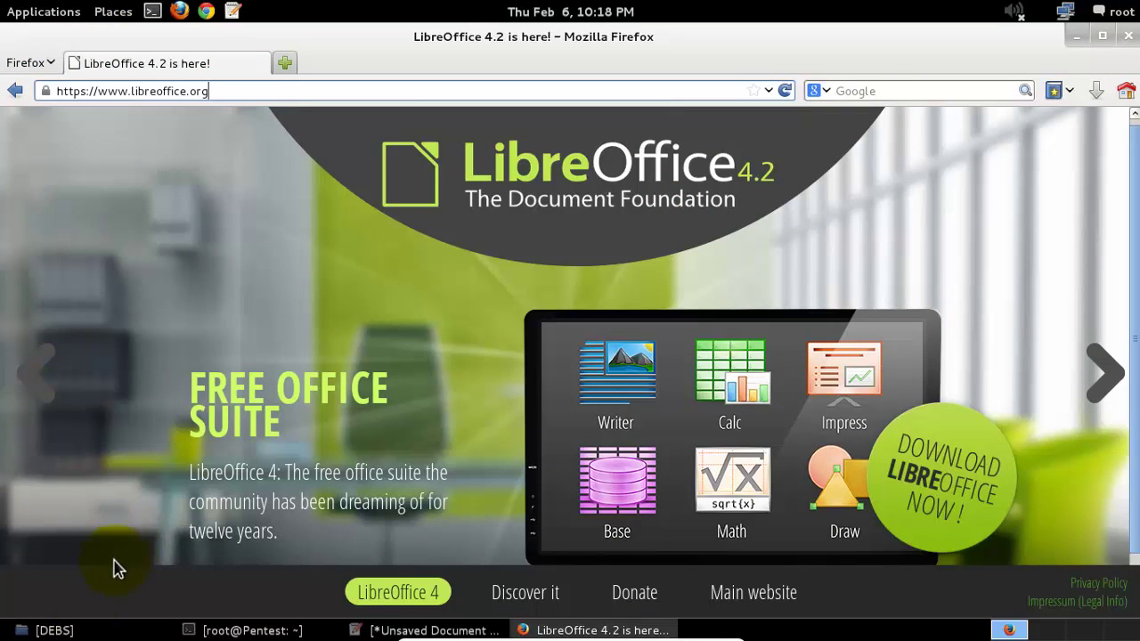
{"action": "left_click", "coordinate": [54, 630]}
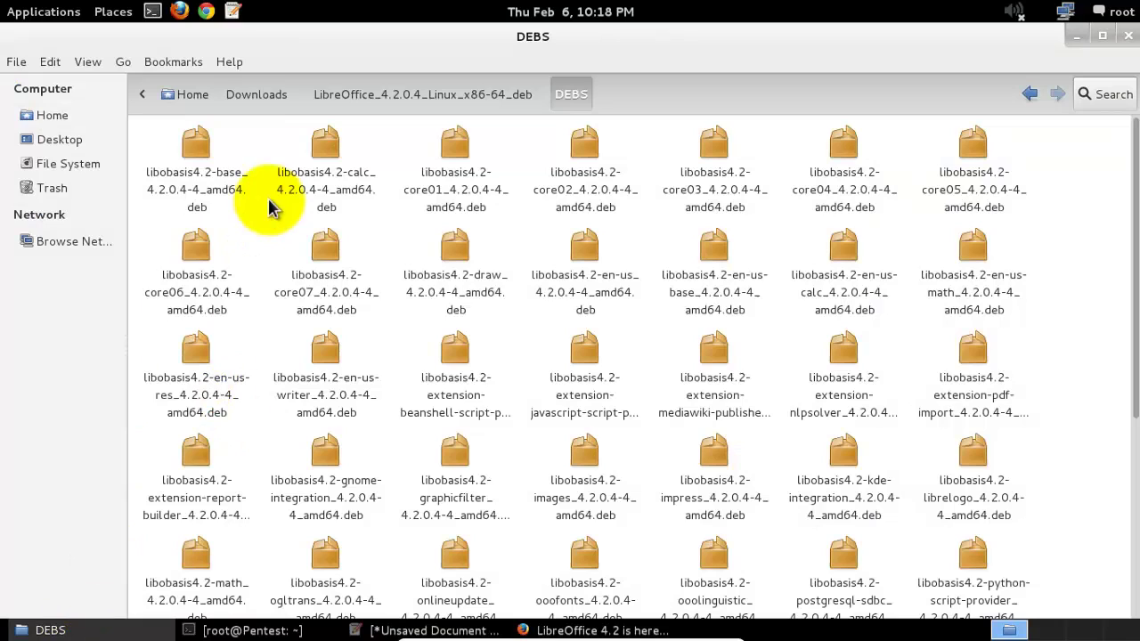
{"action": "left_click", "coordinate": [256, 99]}
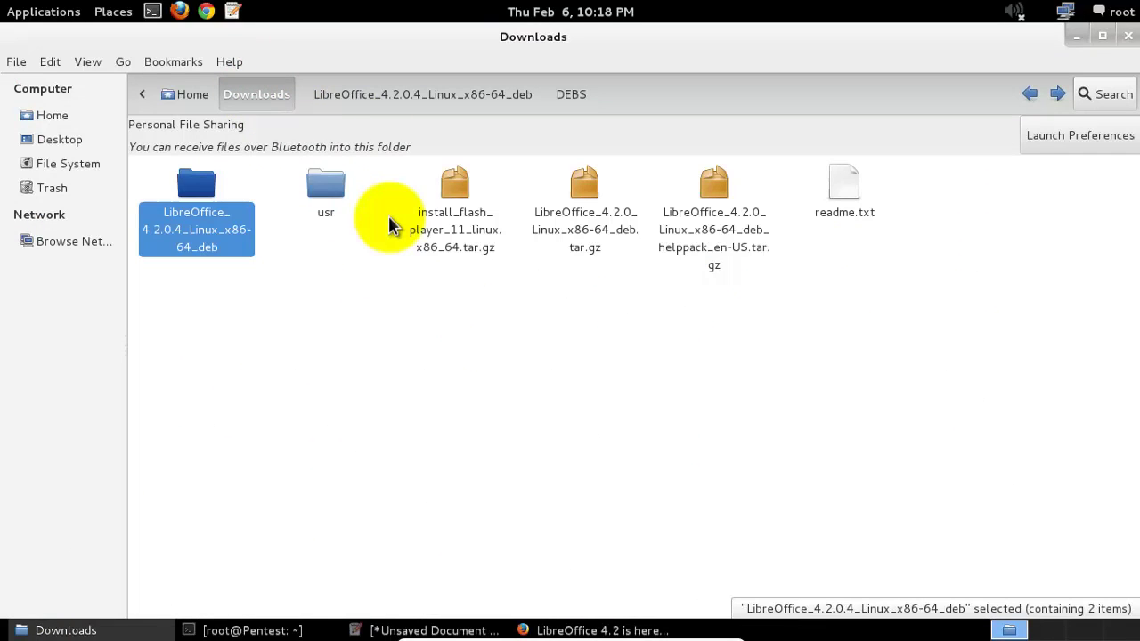
{"action": "left_click", "coordinate": [713, 230]}
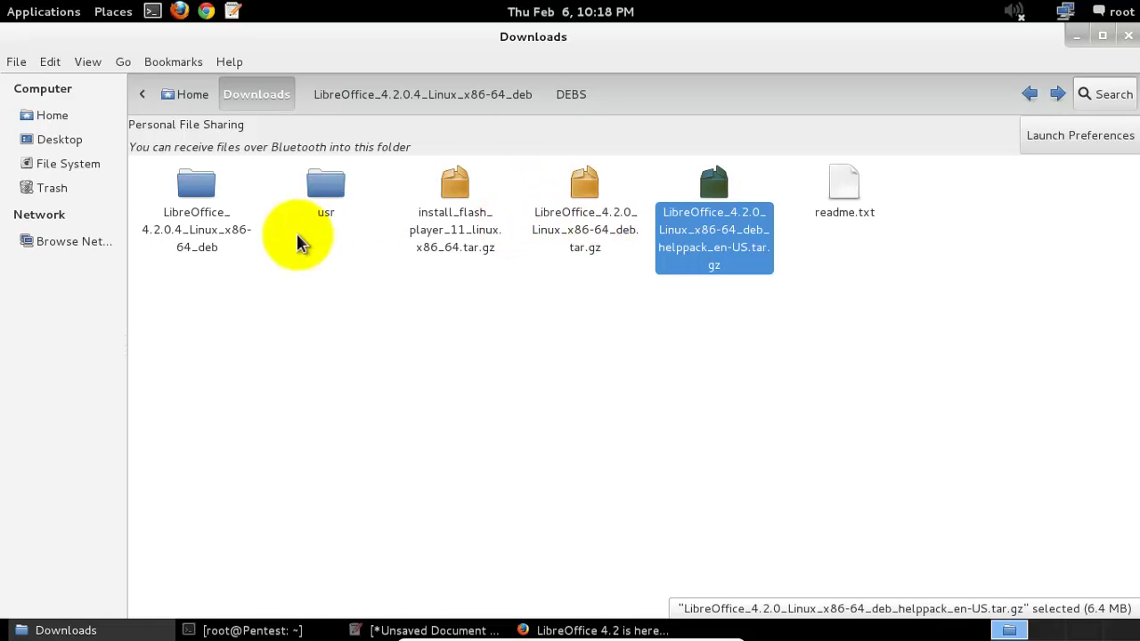
Open the DEBS folder inside LibreOffice_4.2.0.4_Linux_x86-64_deb and view its package files.
{"action": "left_click", "coordinate": [210, 225]}
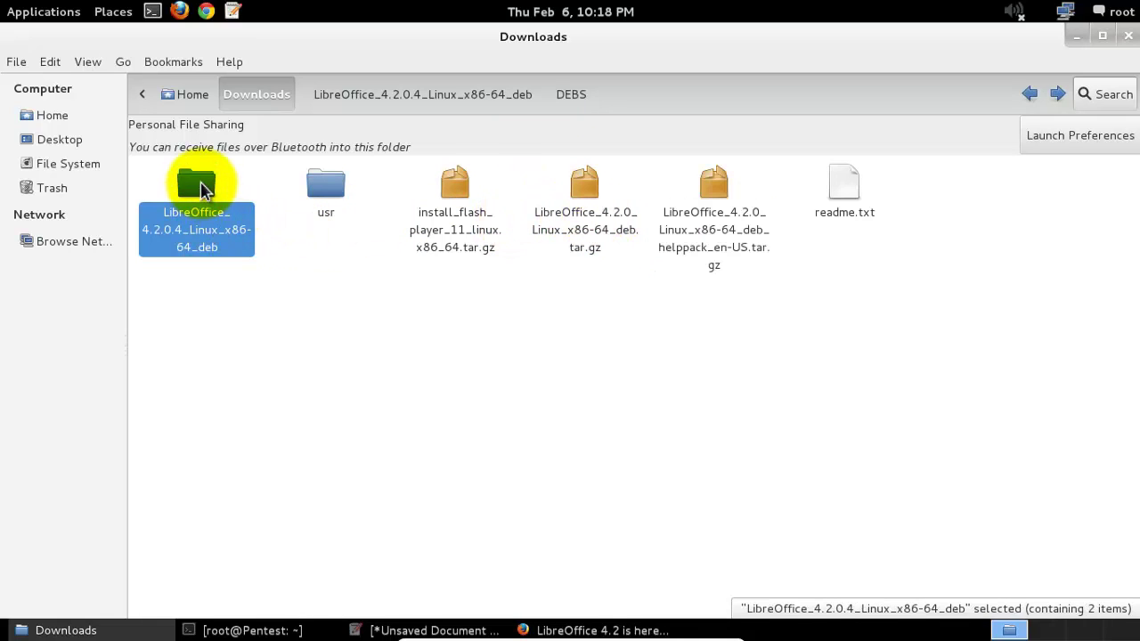
{"action": "double_click", "coordinate": [199, 191]}
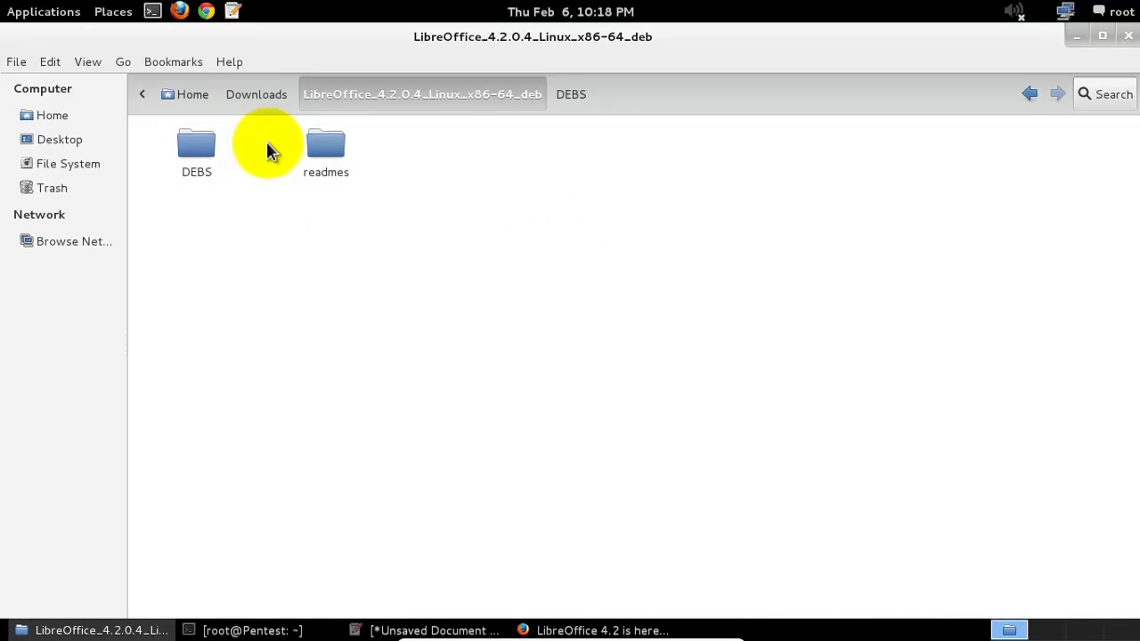
{"action": "left_click", "coordinate": [210, 175]}
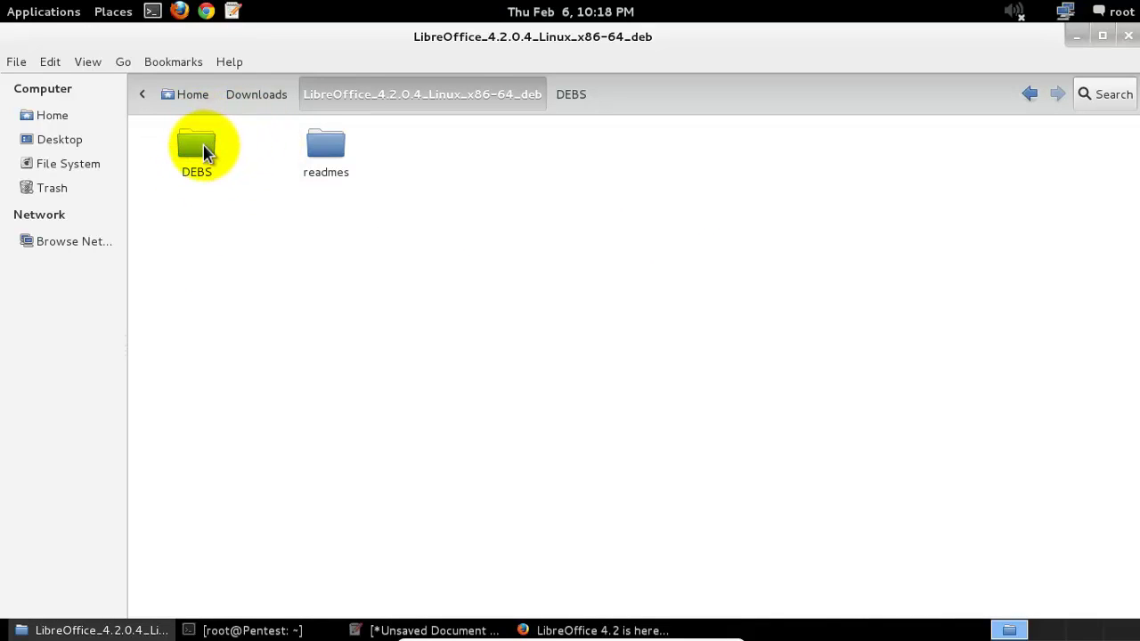
{"action": "double_click", "coordinate": [204, 144]}
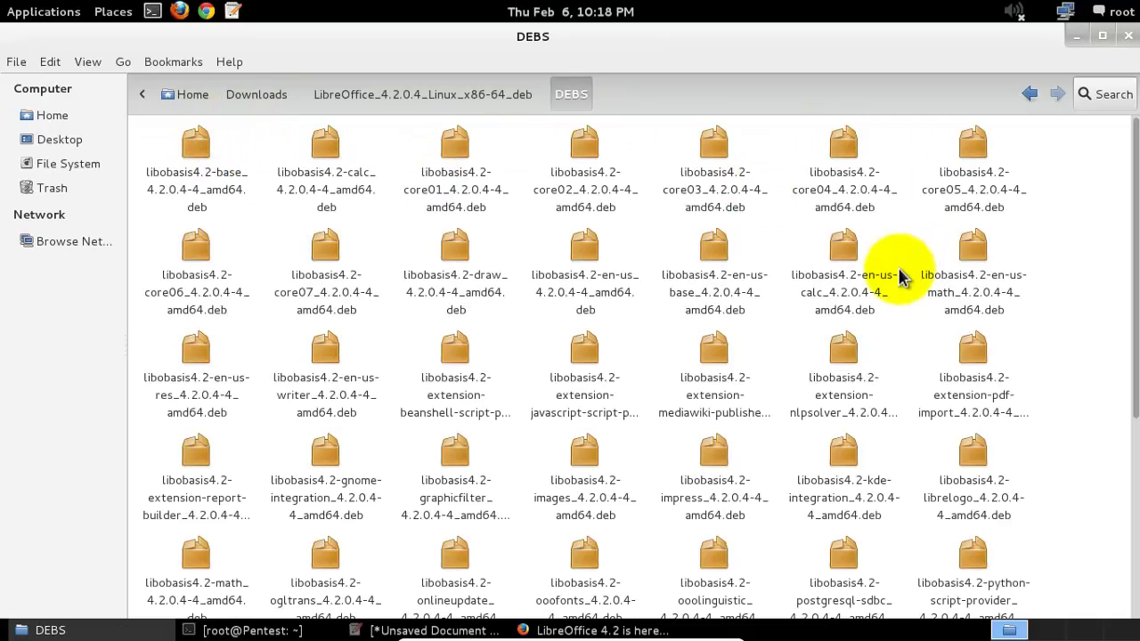
{"action": "left_click_drag", "start_coordinate": [362, 462], "coordinate": [322, 306]}
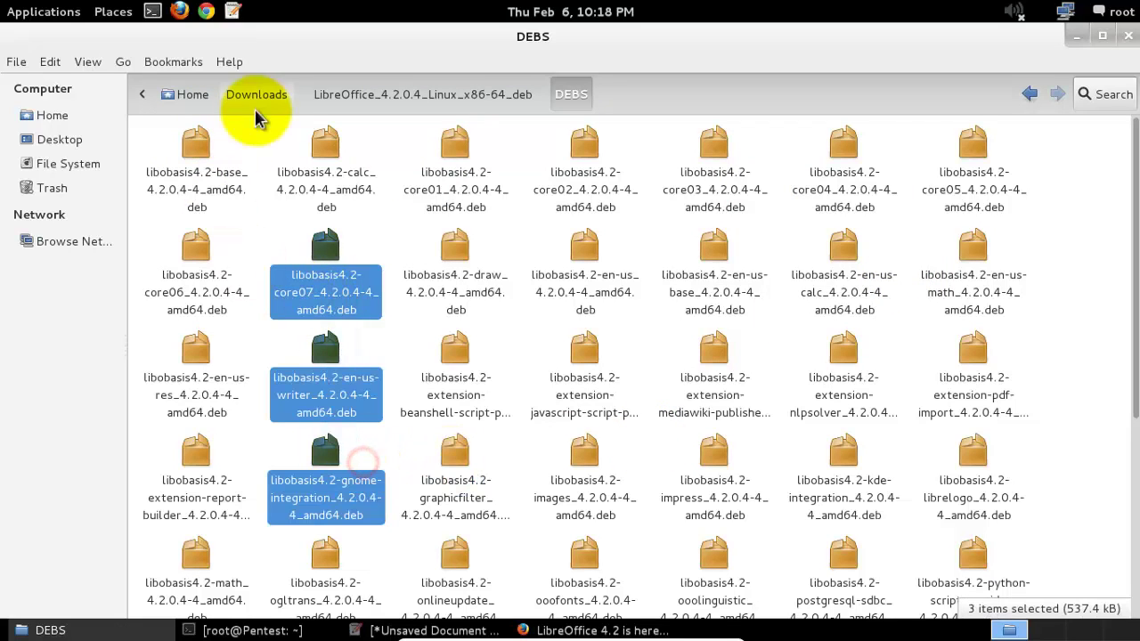
Open a new terminal, change to ~/Downloads/LibreOffice_4.2.0.4_Linux_x86-64_deb/DEBS and list its contents.
{"action": "left_click", "coordinate": [153, 13]}
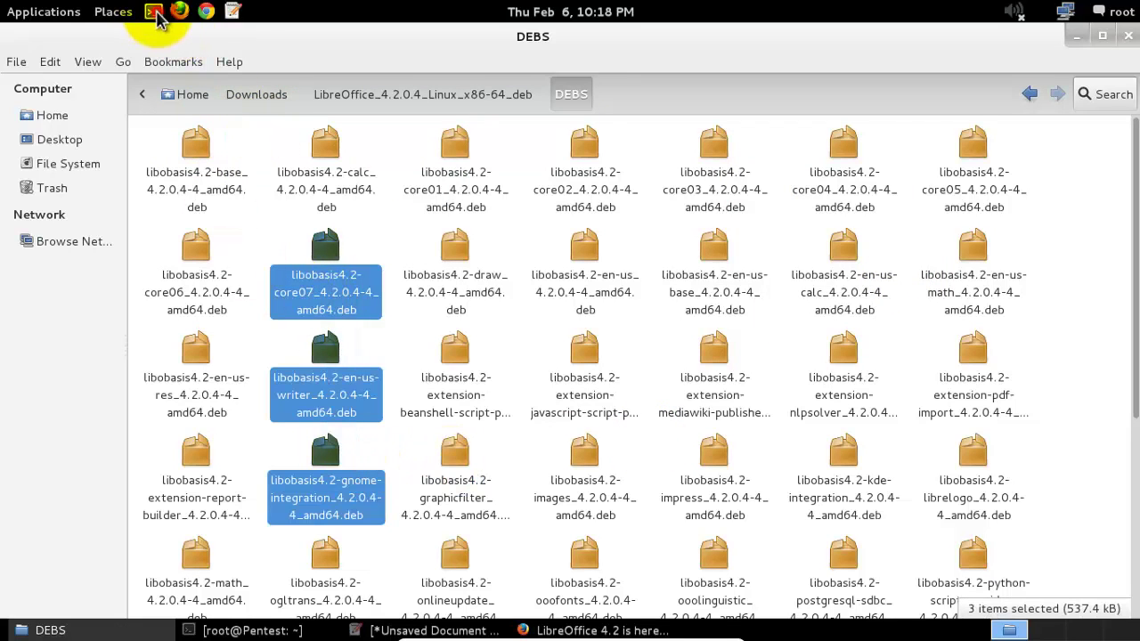
{"action": "type", "text": "cd"}
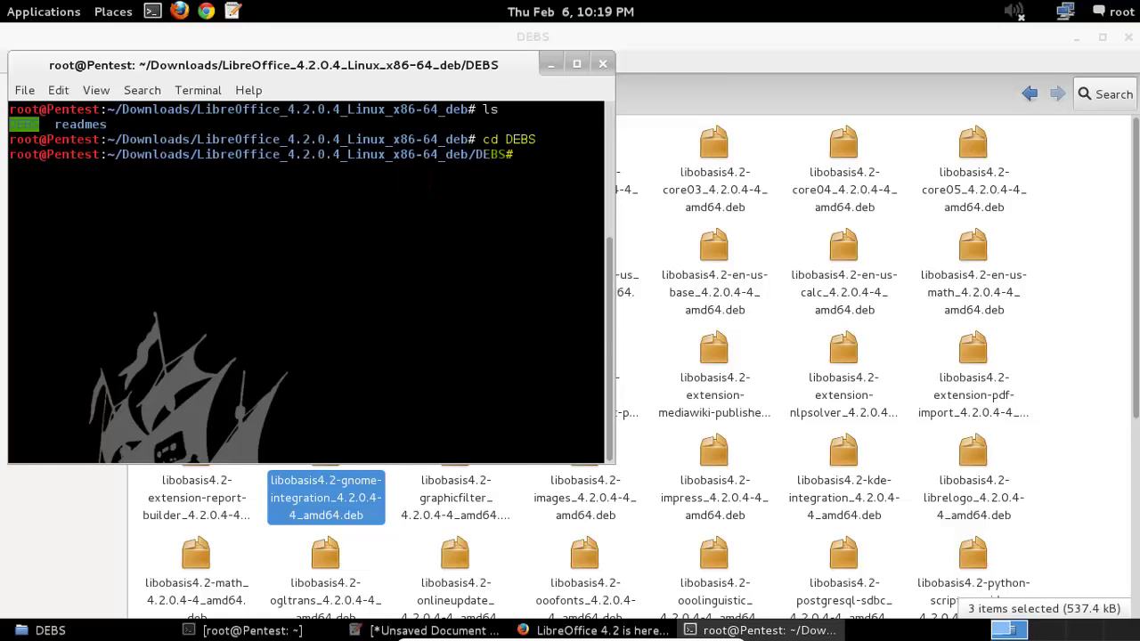
{"action": "type", "text": "ls"}
{"action": "key", "text": "Return"}
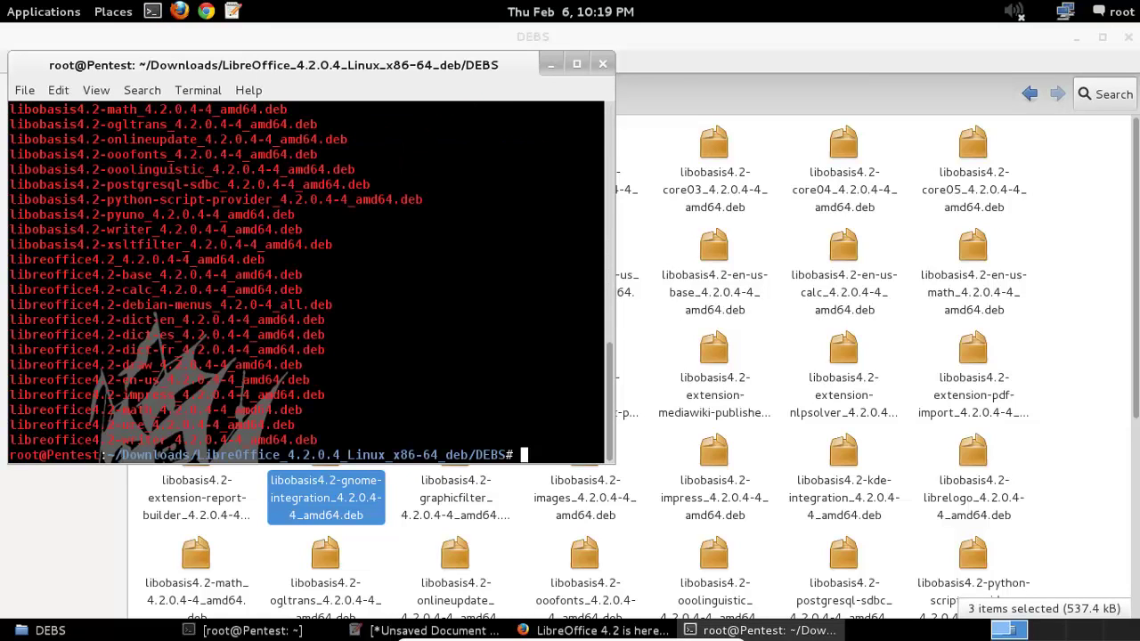
Maximize the terminal and install all packages in the DEBS folder with dpkg -i *.deb.
{"action": "left_click", "coordinate": [576, 64]}
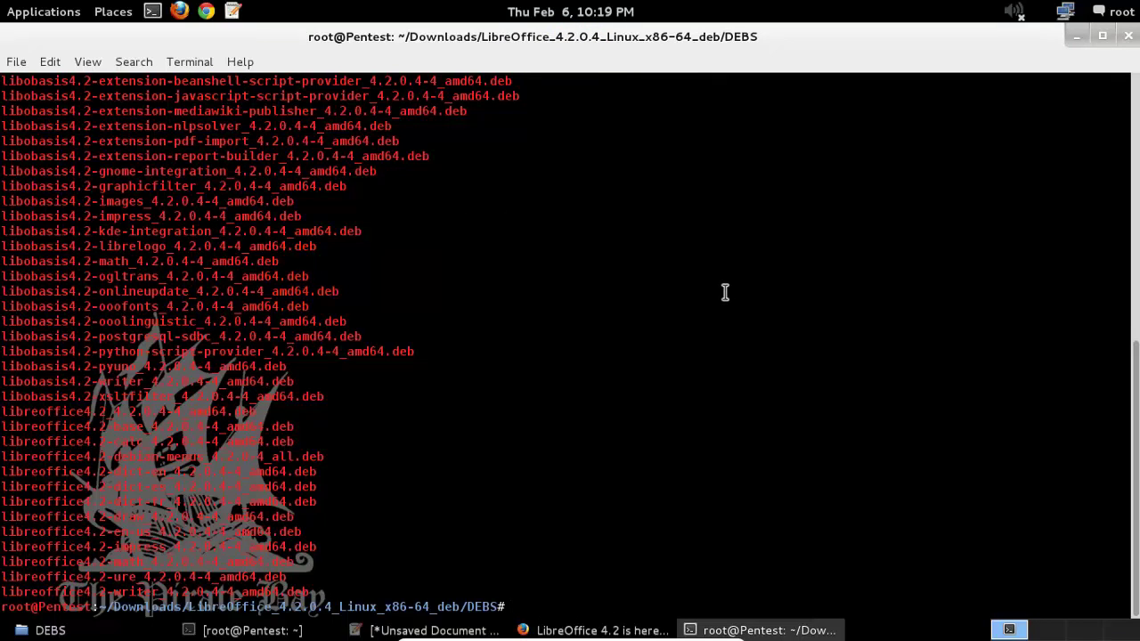
{"action": "left_click_drag", "start_coordinate": [1130, 398], "coordinate": [1129, 291]}
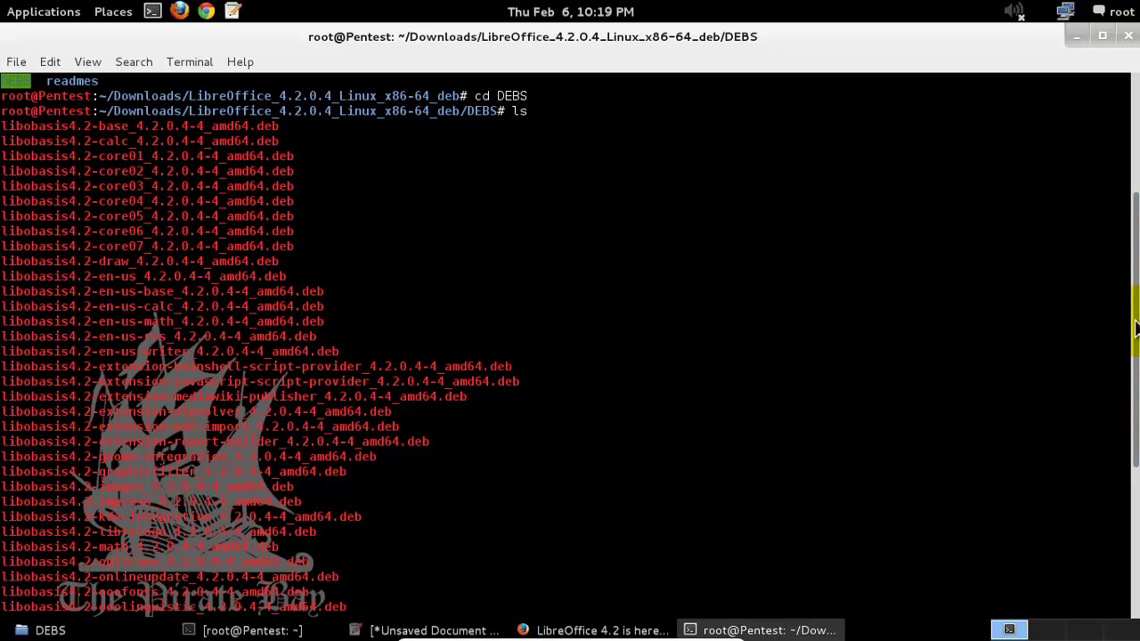
{"action": "scroll", "coordinate": [1122, 458], "scroll_direction": "down", "scroll_amount": 6}
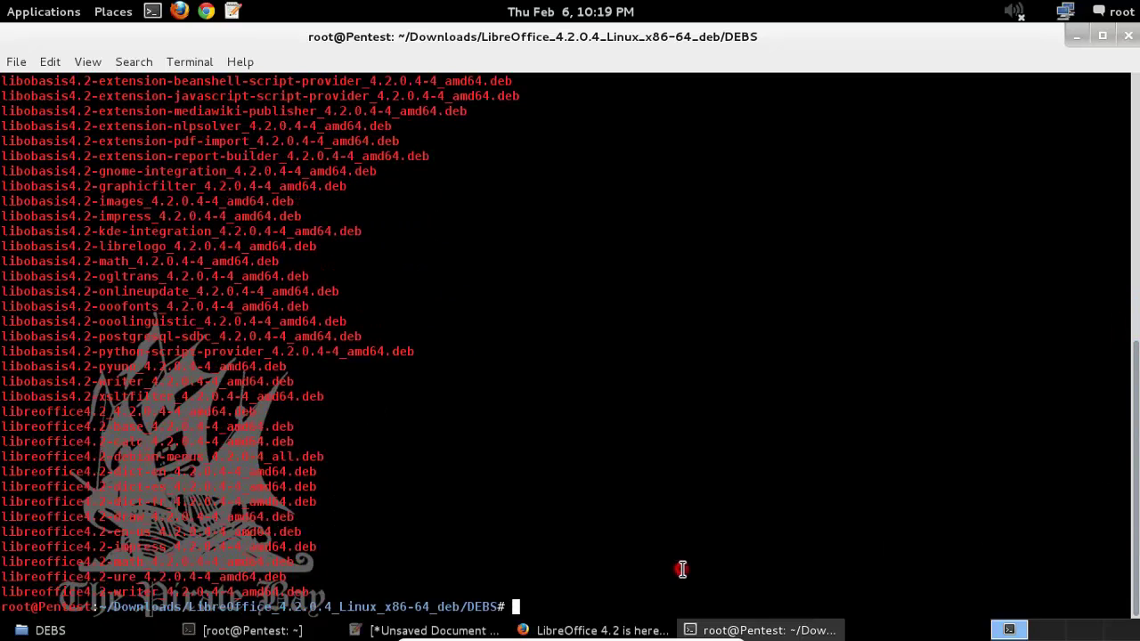
{"action": "type", "text": "deb/DEBS# dpkg -i *.deb"}
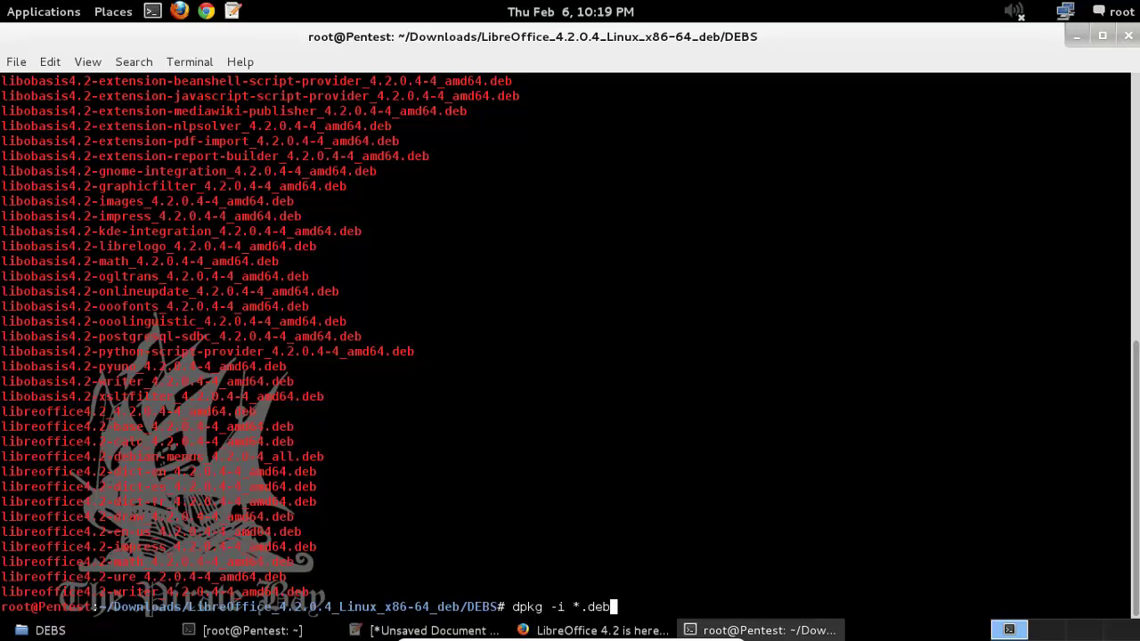
{"action": "key", "text": "Return"}
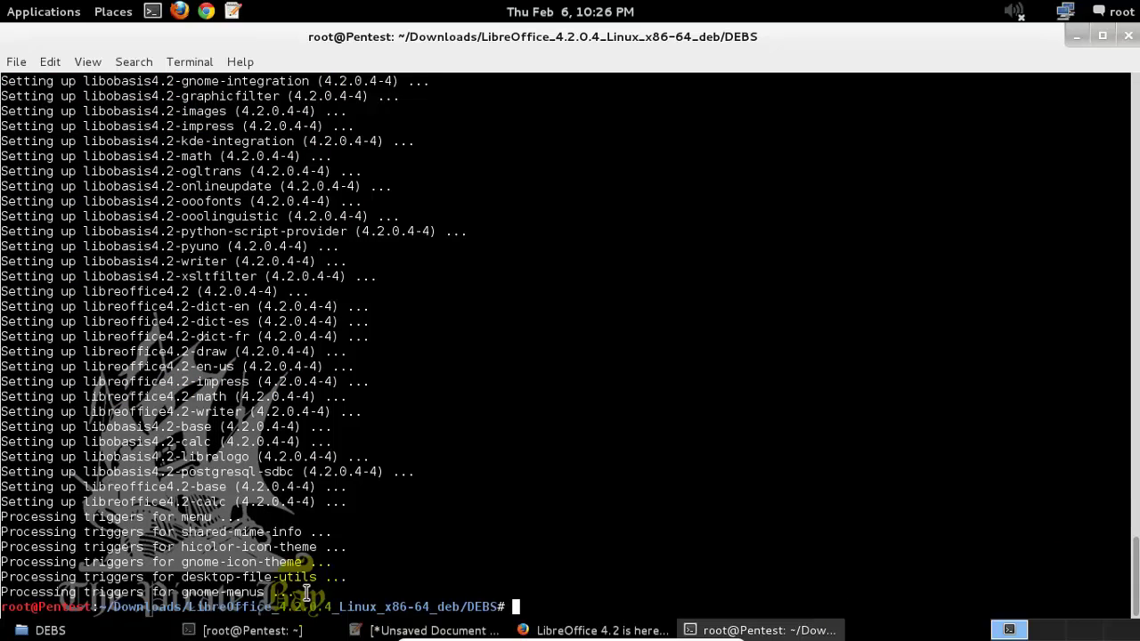
Launch LibreOffice 4.2 Calc from the installed office applications.
{"action": "left_click", "coordinate": [54, 20]}
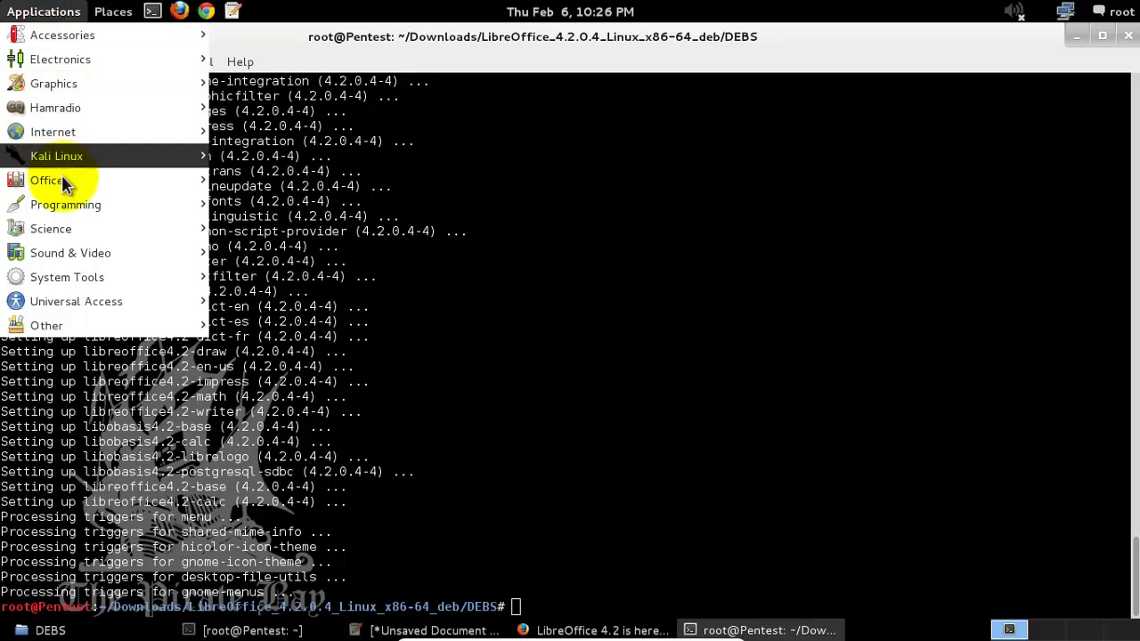
{"action": "mouse_move", "coordinate": [70, 182]}
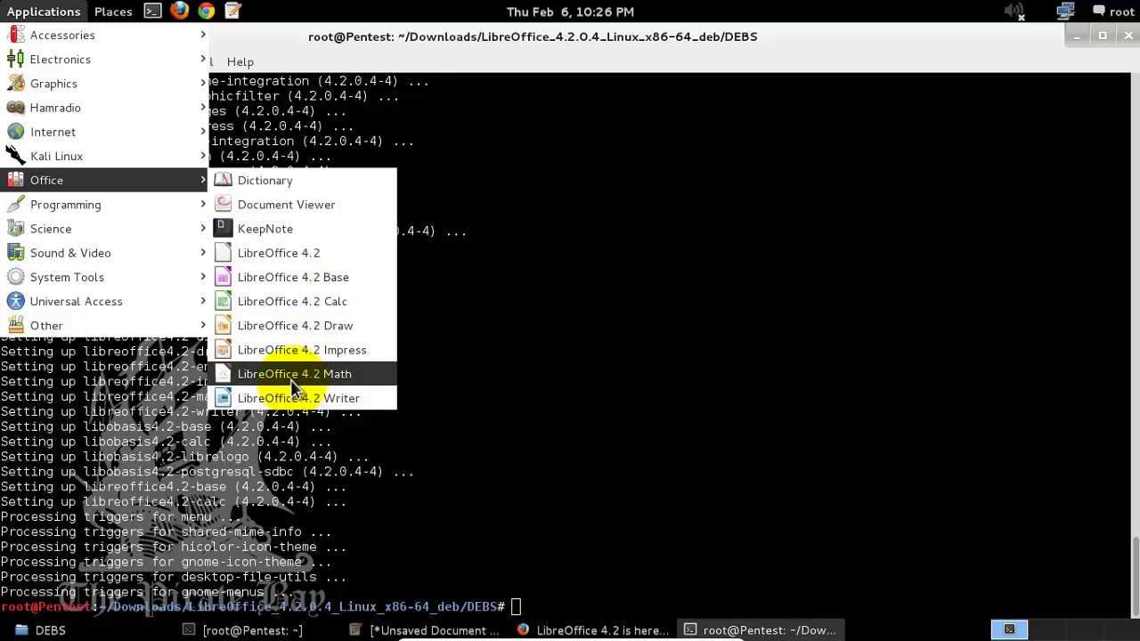
{"action": "left_click", "coordinate": [328, 303]}
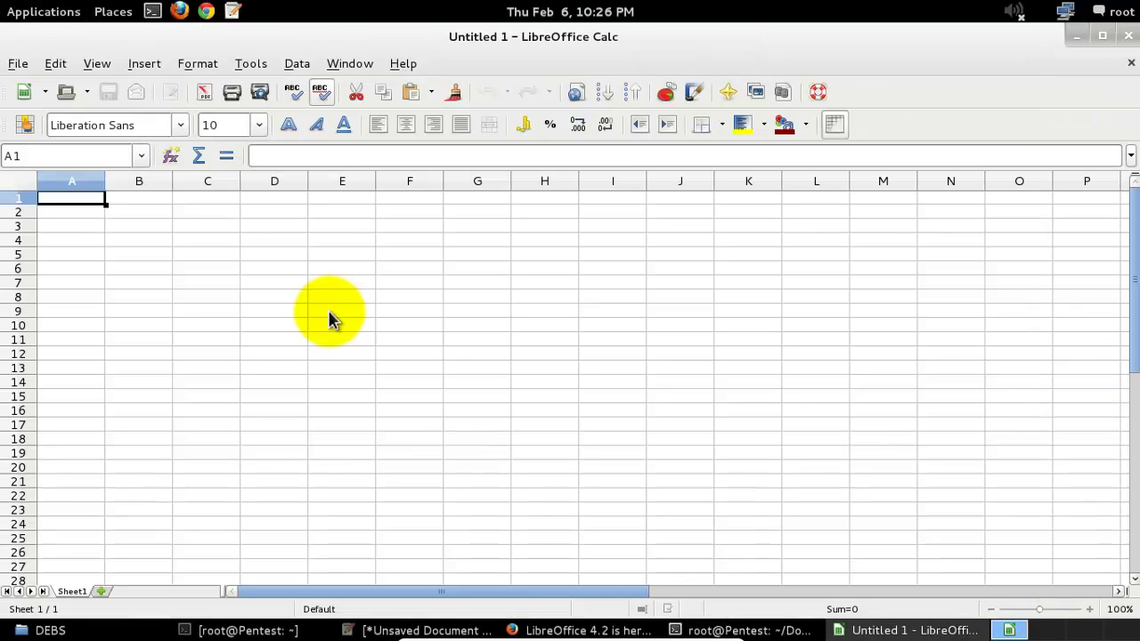
Enter 3 in cell D2 and 4 in cell E2 of the blank spreadsheet.
{"action": "left_click", "coordinate": [469, 157]}
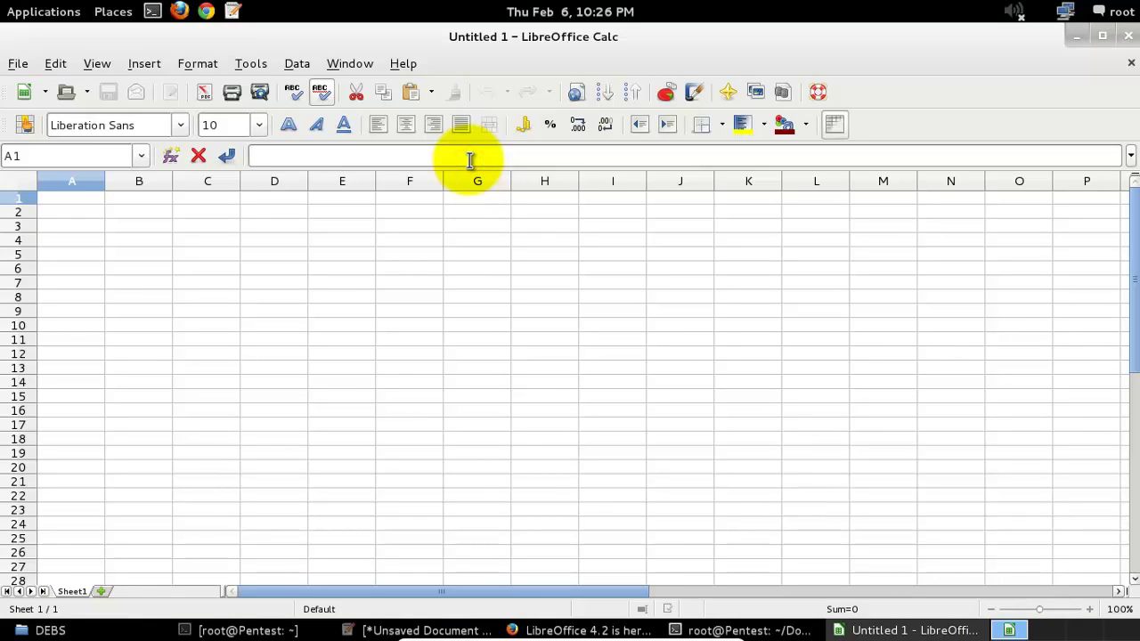
{"action": "left_click", "coordinate": [267, 216]}
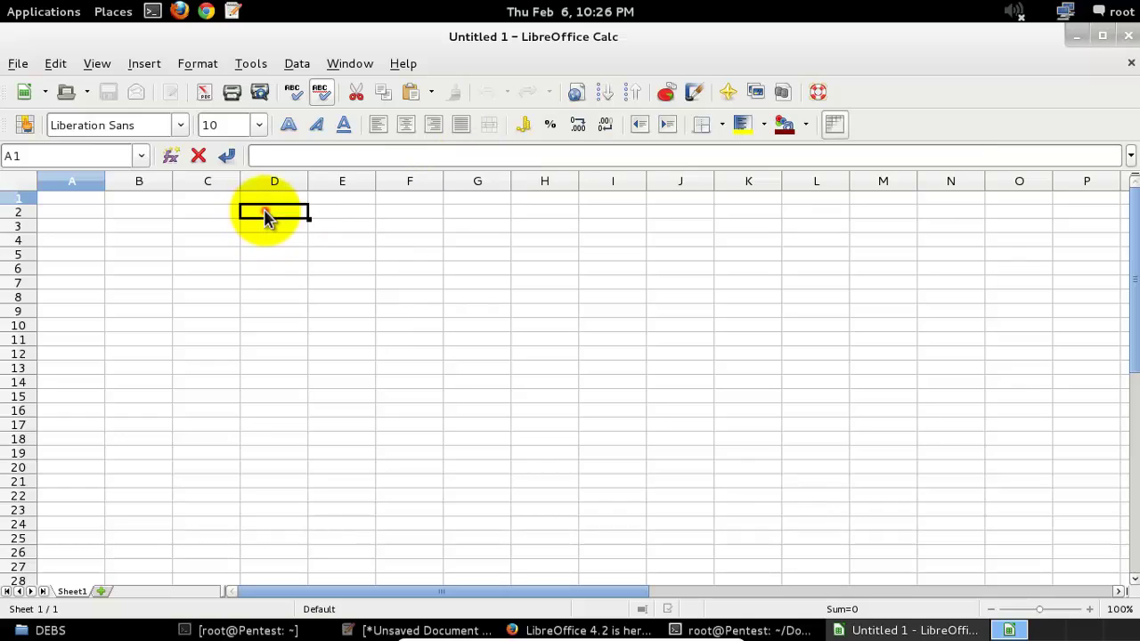
{"action": "type", "text": "3"}
{"action": "left_click", "coordinate": [343, 214]}
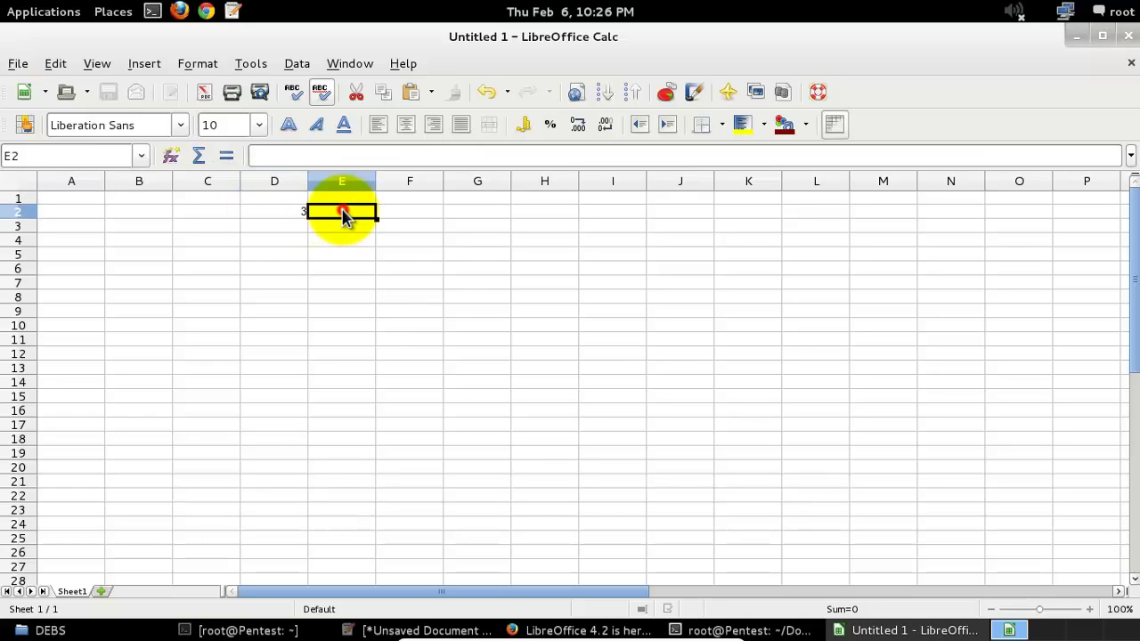
{"action": "type", "text": "4"}
{"action": "left_click", "coordinate": [369, 157]}
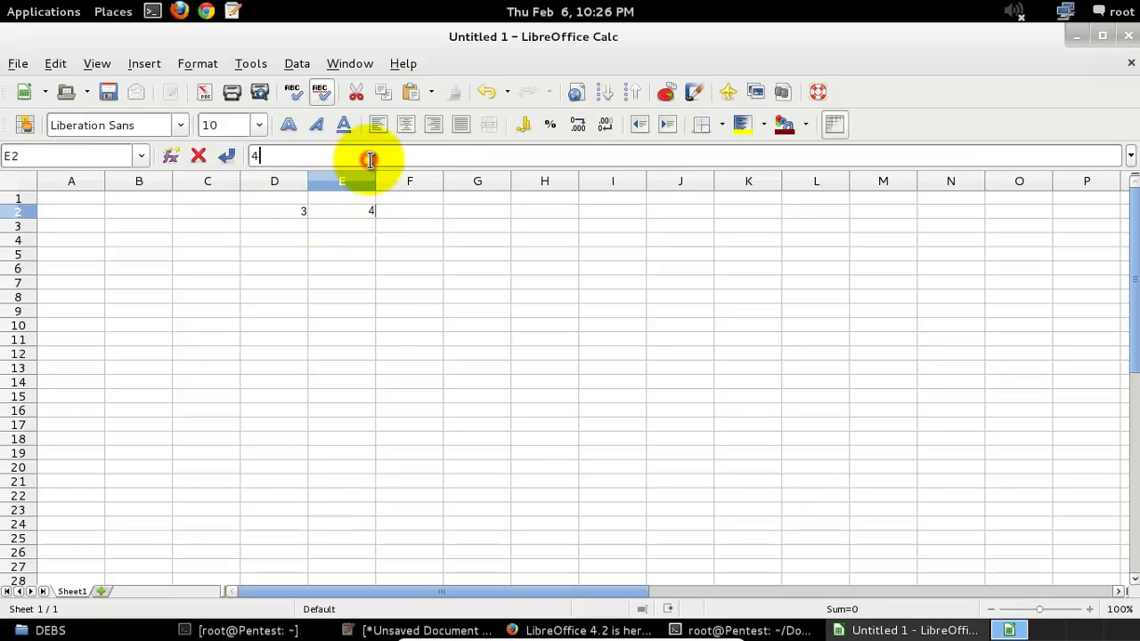
Enter the formula =SUM(D2:E2) in cell F2 and select that cell to check it.
{"action": "left_click_drag", "start_coordinate": [407, 214], "coordinate": [373, 171]}
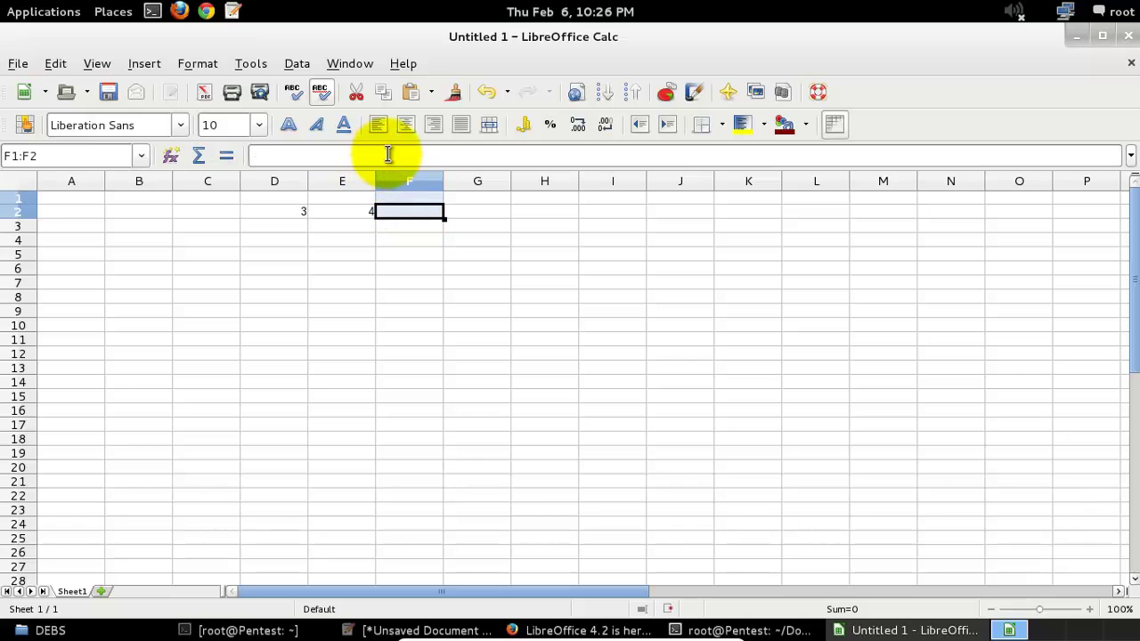
{"action": "left_click", "coordinate": [387, 154]}
{"action": "type", "text": "=sum"}
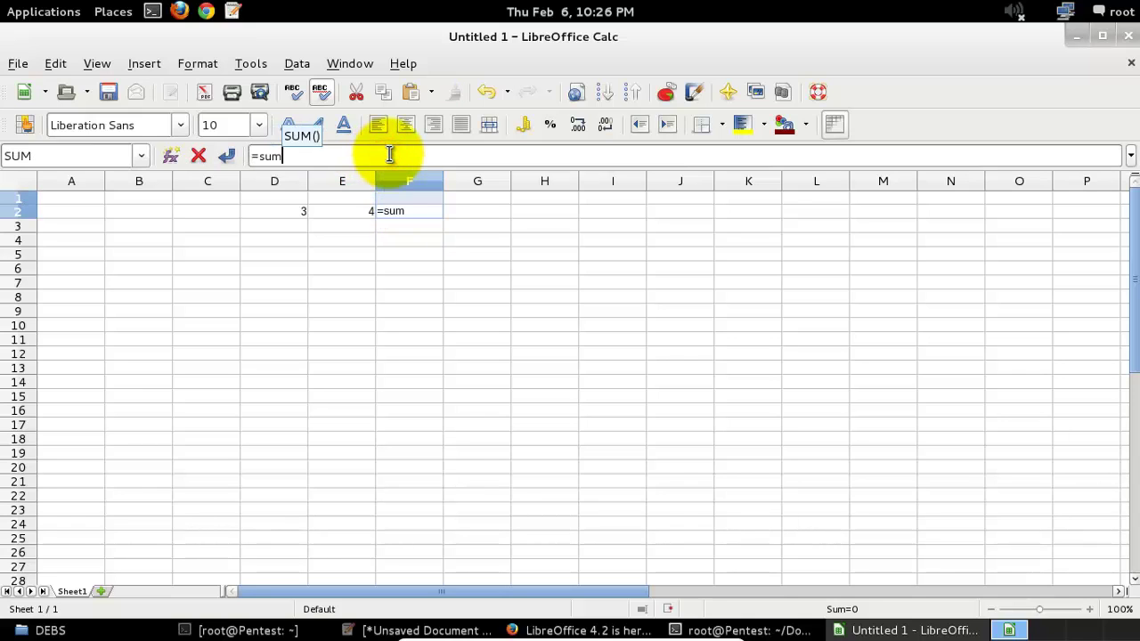
{"action": "type", "text": "("}
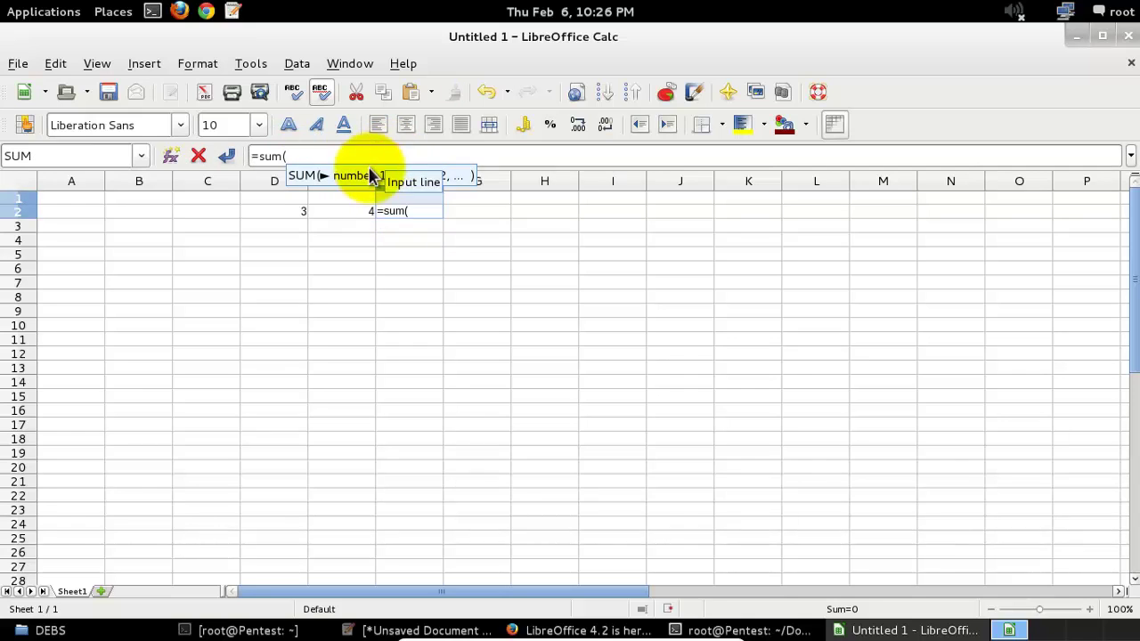
{"action": "left_click", "coordinate": [281, 217]}
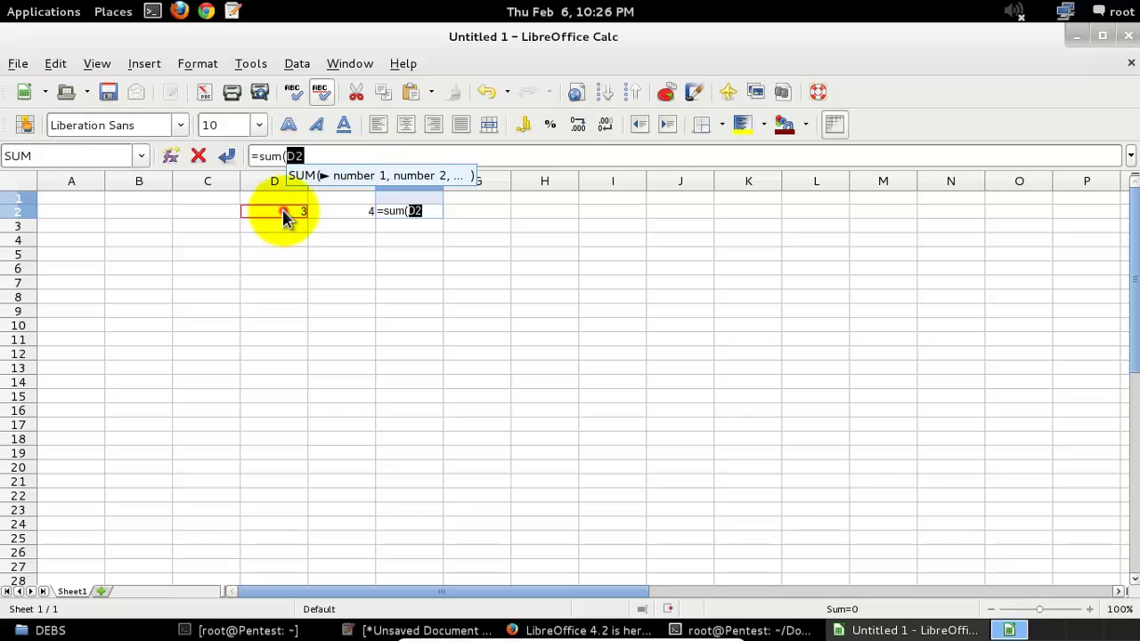
{"action": "left_click", "coordinate": [361, 157]}
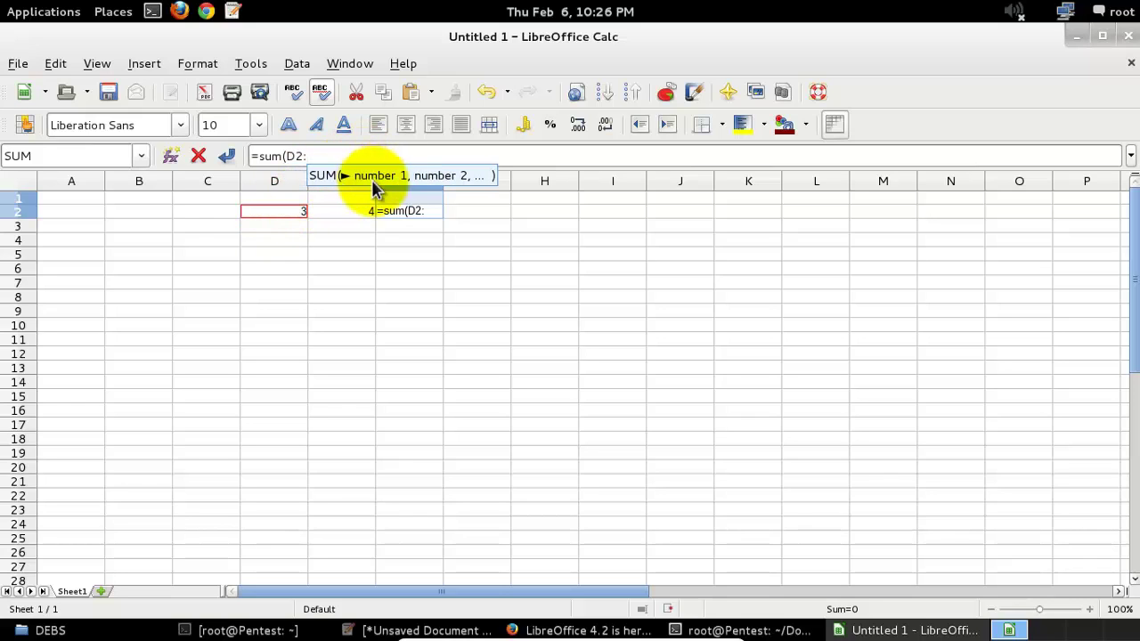
{"action": "type", "text": ":"}
{"action": "left_click", "coordinate": [359, 210]}
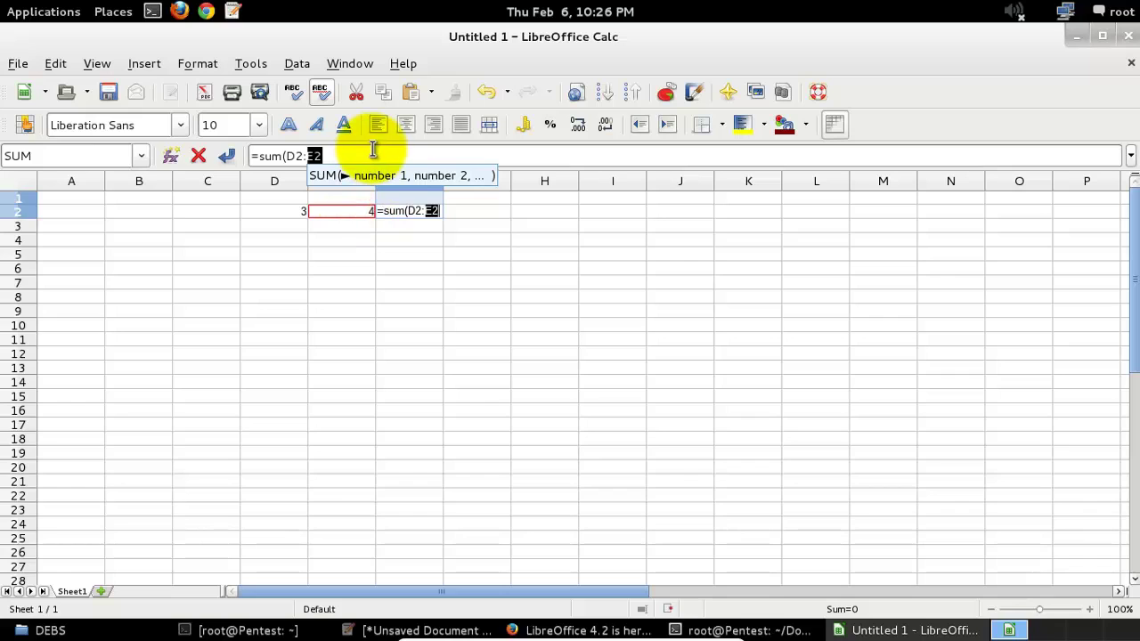
{"action": "left_click", "coordinate": [370, 148]}
{"action": "type", "text": ")"}
{"action": "key", "text": "Return"}
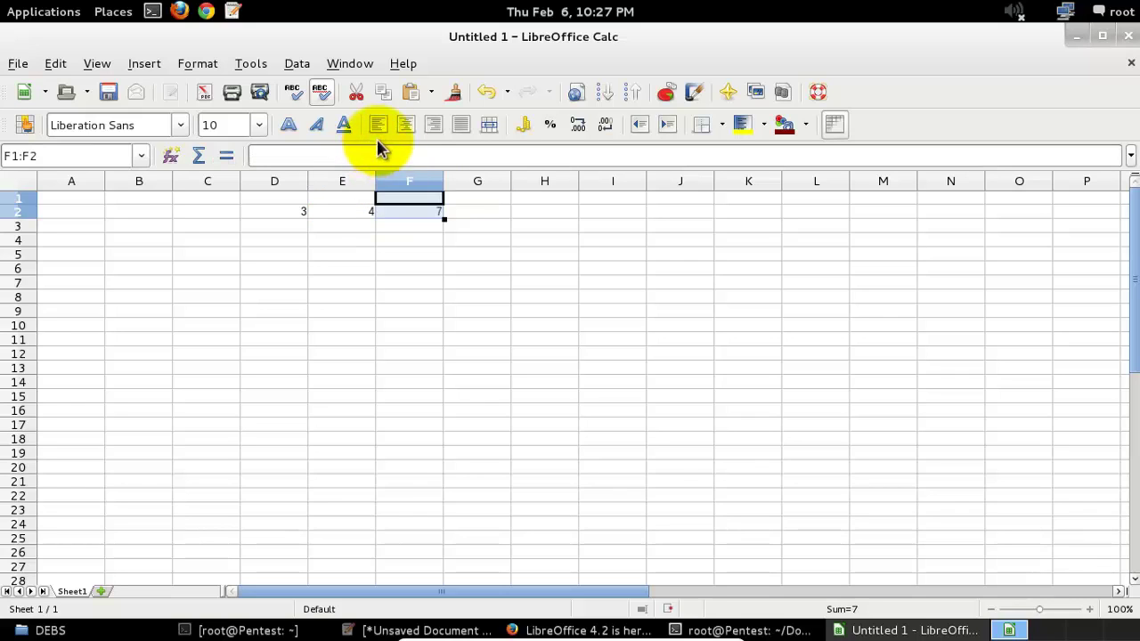
{"action": "left_click", "coordinate": [434, 215]}
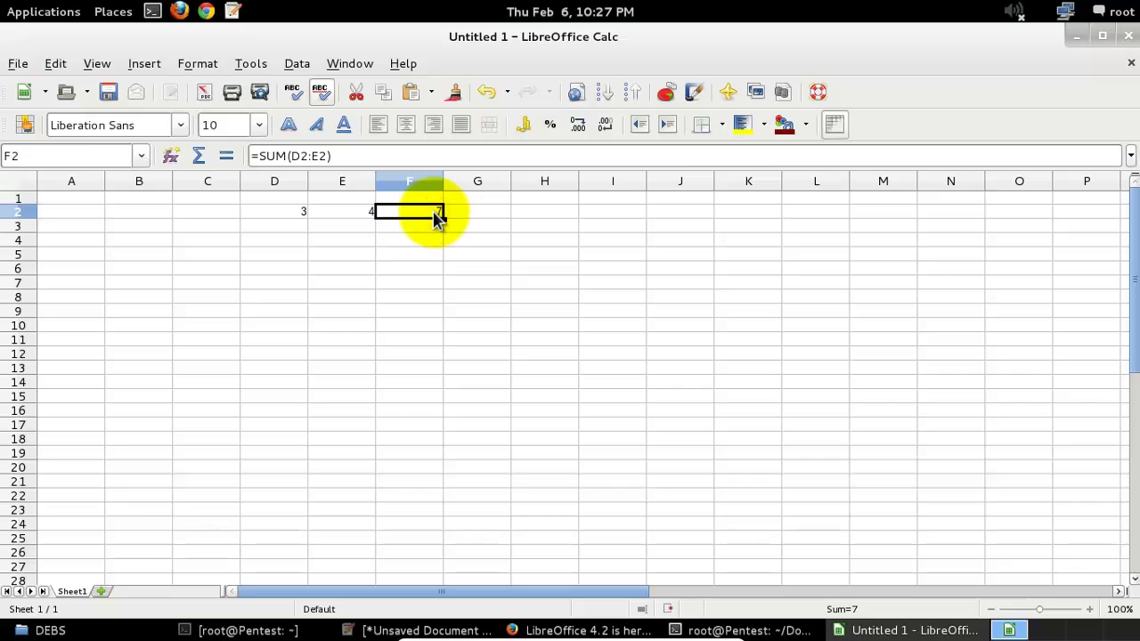